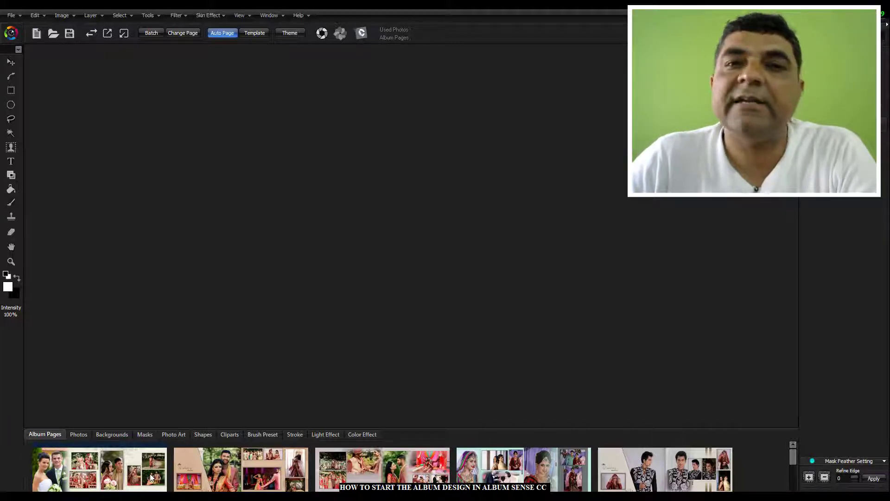
# Browse through the album's photo library to its last photos and back to the first ones.
pyautogui.click(78, 434)
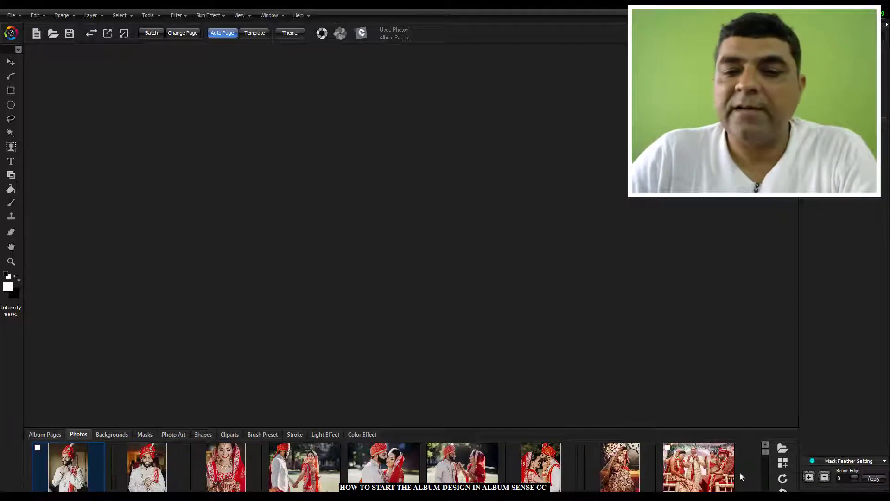
pyautogui.scroll(-5, 766, 457)
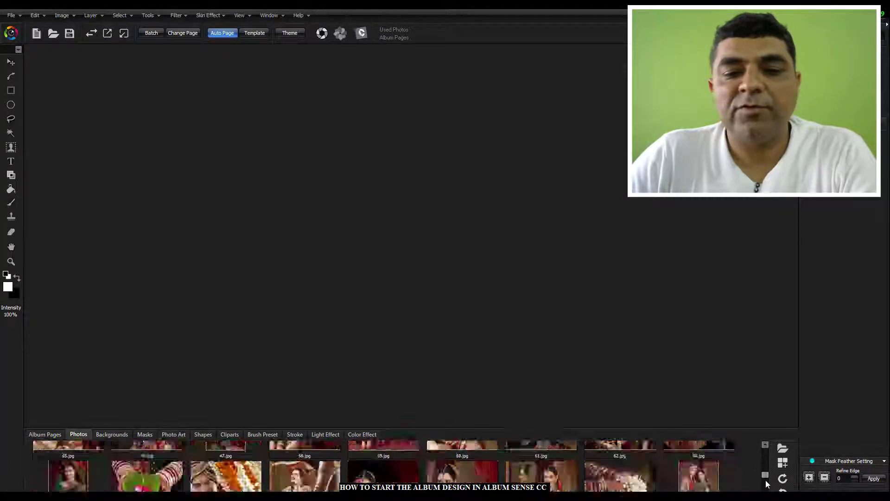
pyautogui.scroll(5, 766, 456)
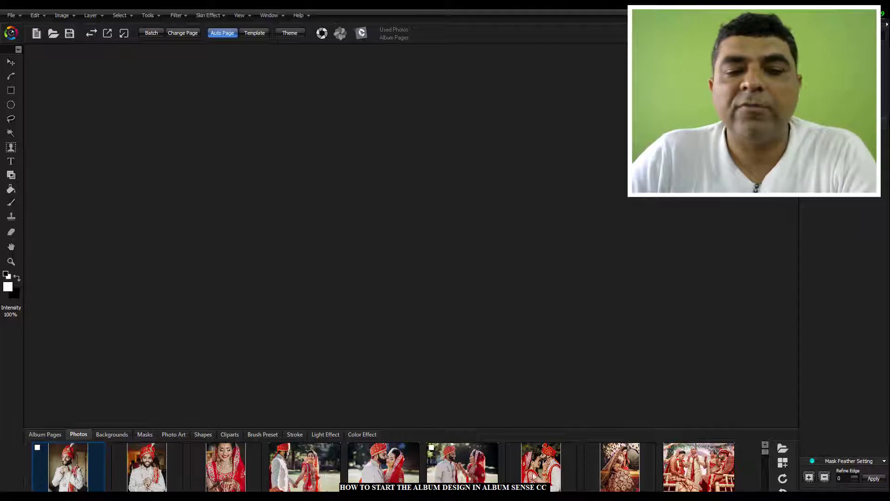
# Look through the backgrounds library and load the backgrounds from its Flower folder.
pyautogui.click(105, 435)
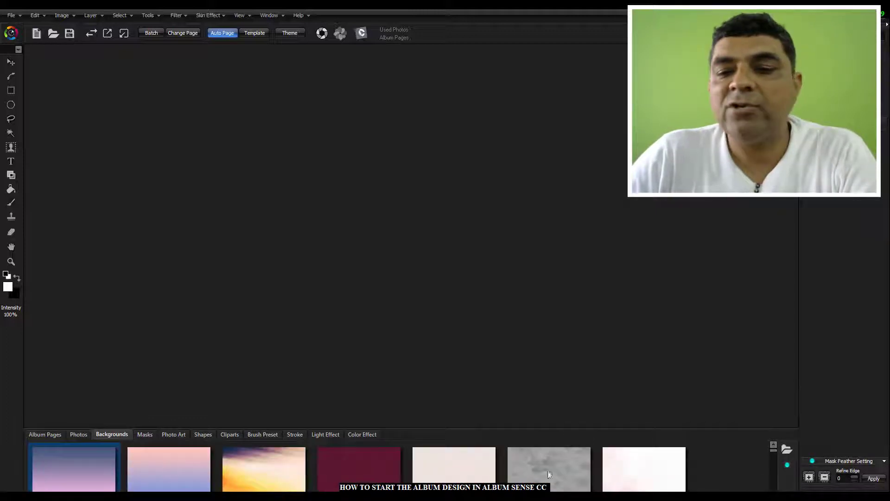
pyautogui.moveTo(769, 450); pyautogui.dragTo(770, 460)
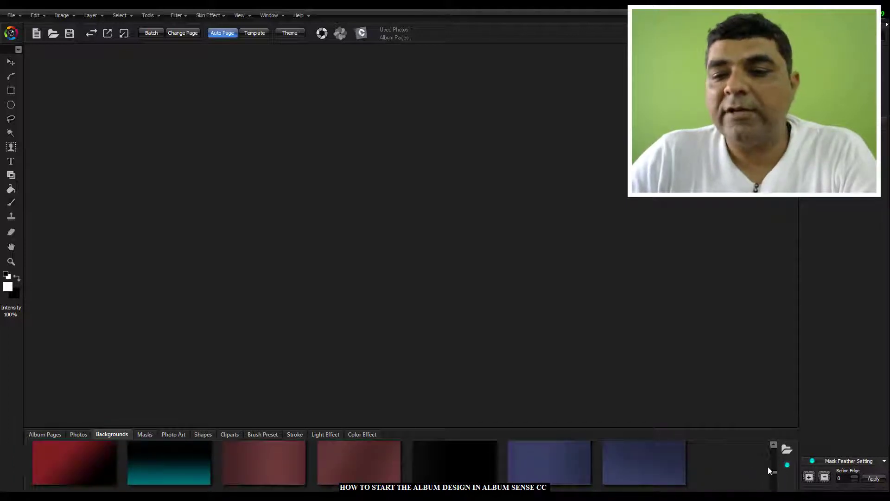
pyautogui.click(786, 449)
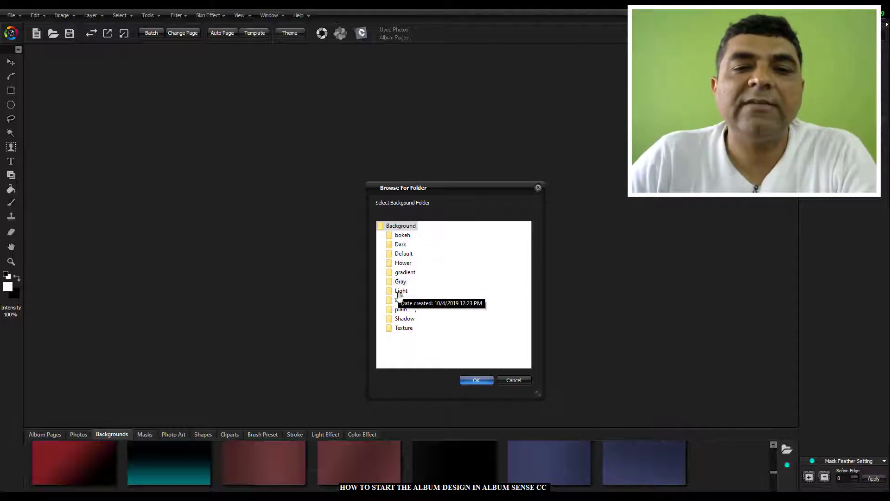
pyautogui.click(405, 263)
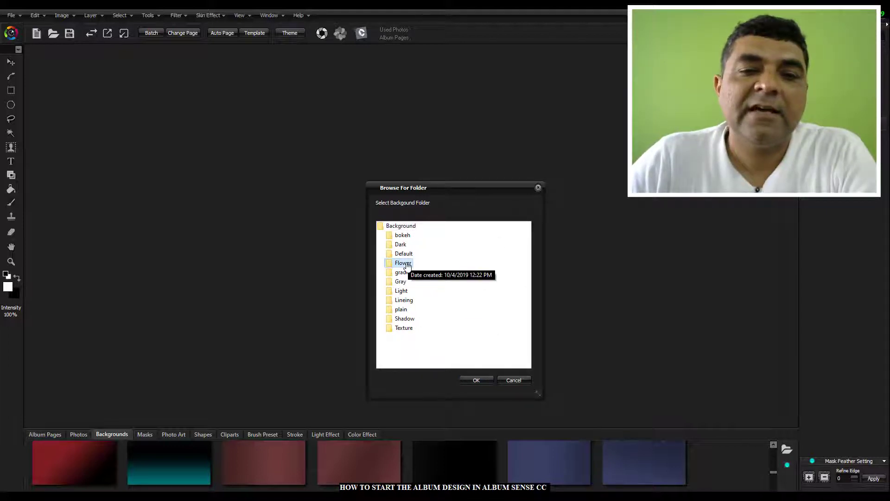
pyautogui.click(476, 380)
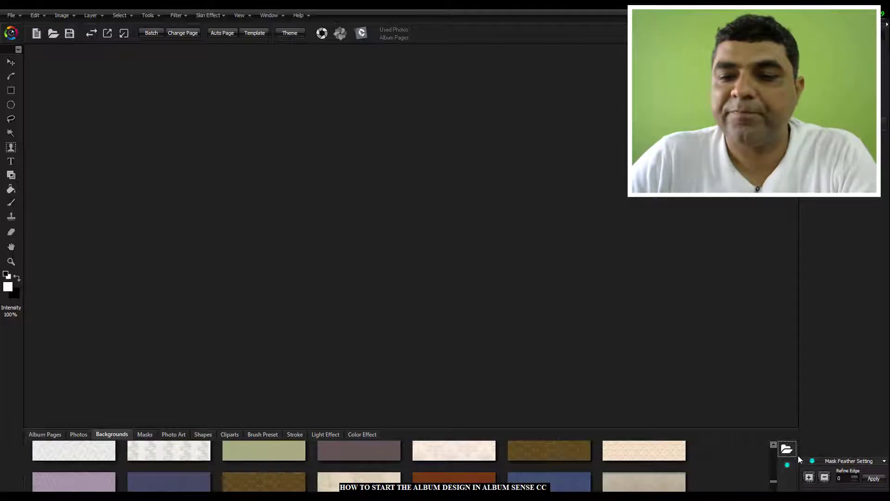
# Load the bokeh background folder for viewing, followed by the Default background folder.
pyautogui.click(786, 448)
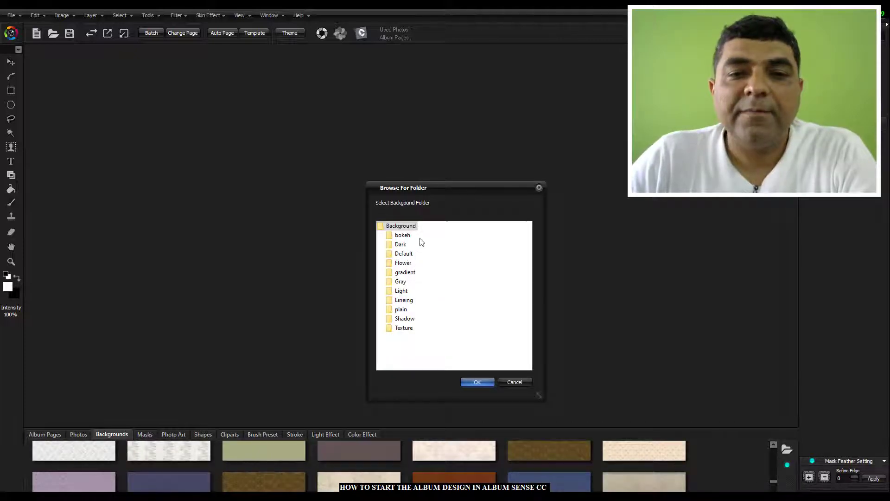
pyautogui.click(403, 238)
pyautogui.click(477, 383)
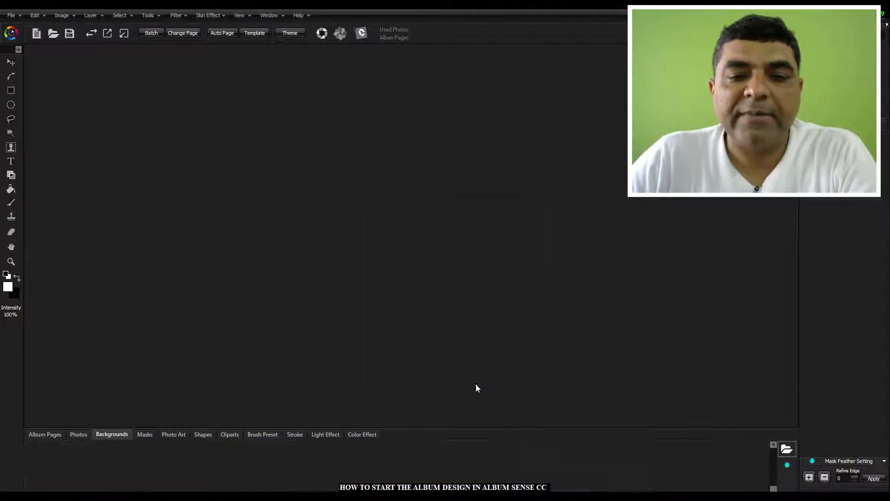
pyautogui.click(788, 453)
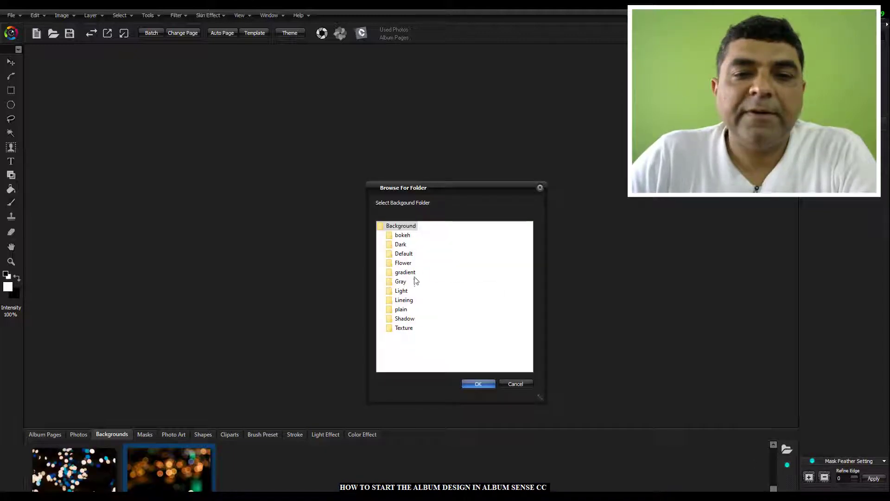
pyautogui.click(404, 253)
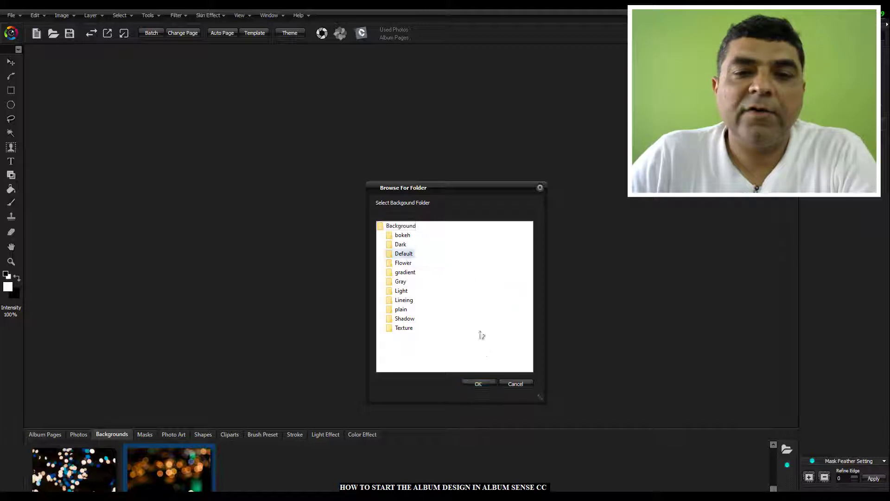
pyautogui.click(479, 384)
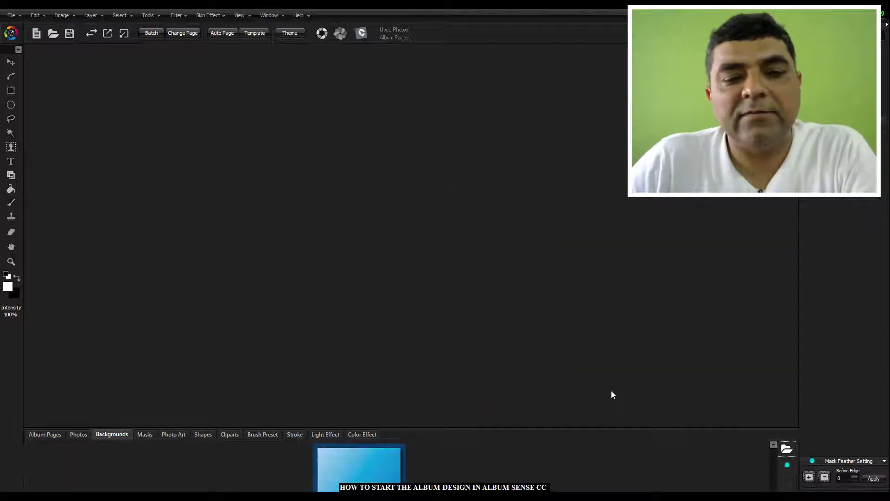
# Browse the mask library's Frame, Designer, Feather and Highlight categories.
pyautogui.click(151, 434)
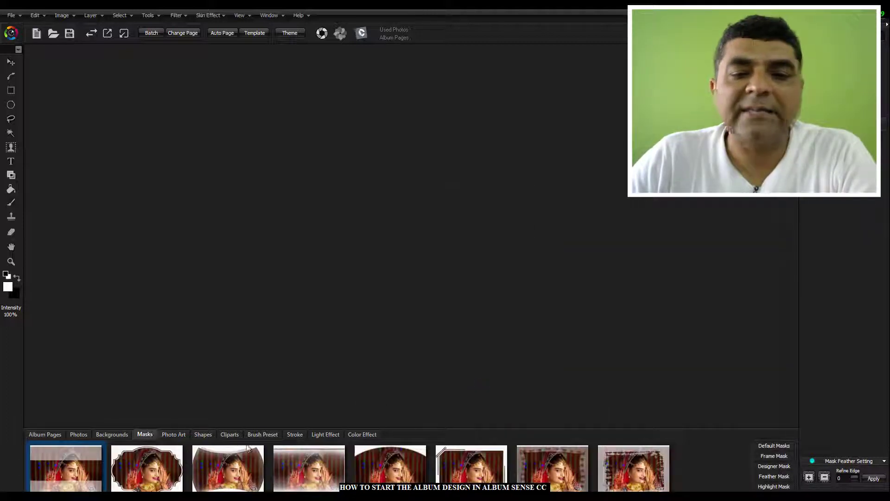
pyautogui.click(772, 456)
pyautogui.click(772, 466)
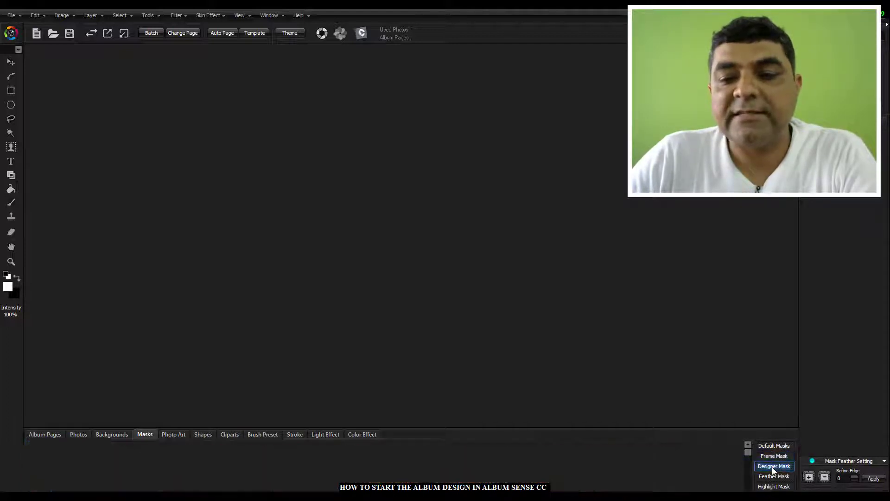
pyautogui.click(774, 476)
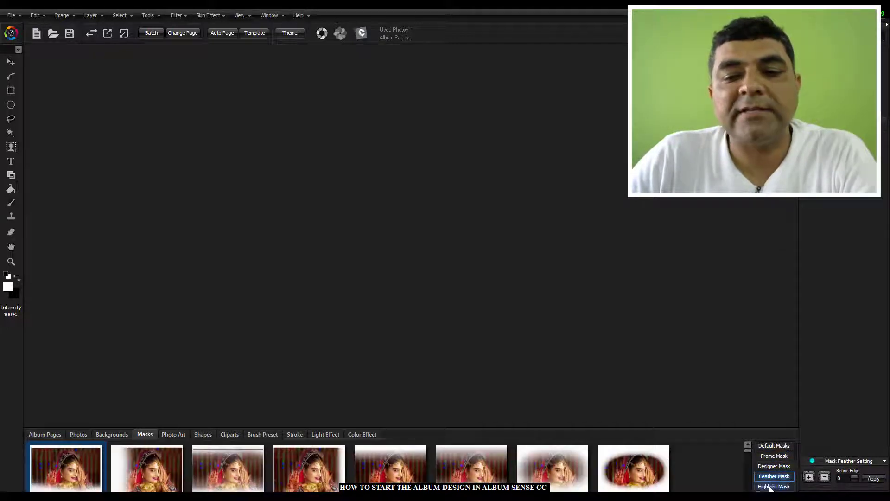
pyautogui.click(773, 486)
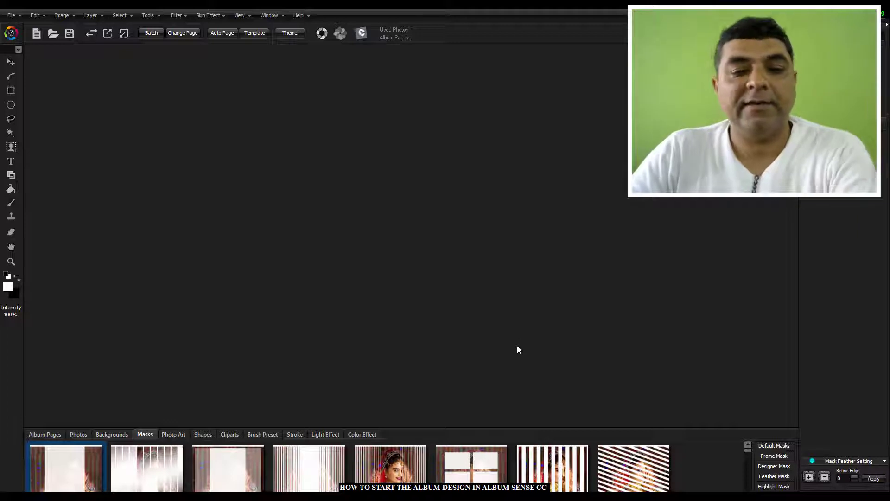
# Browse the Photo Art library's Artistics, Oval, Corner and Simple categories.
pyautogui.click(175, 435)
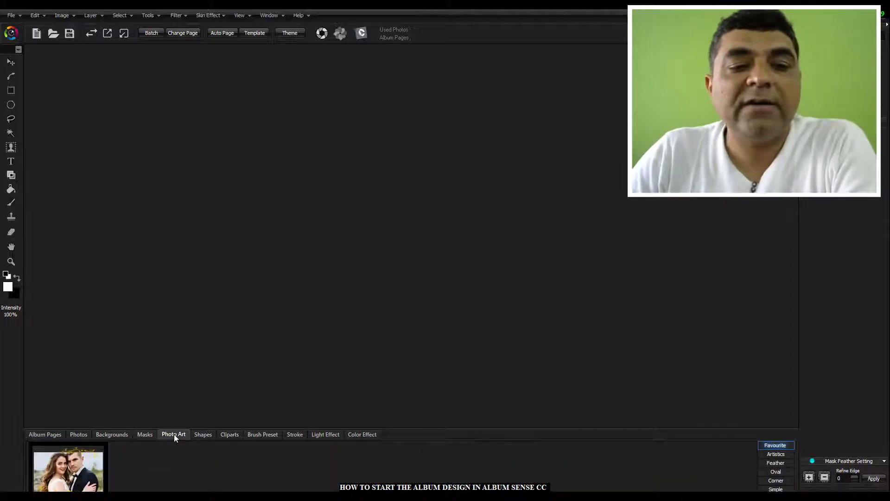
pyautogui.click(783, 455)
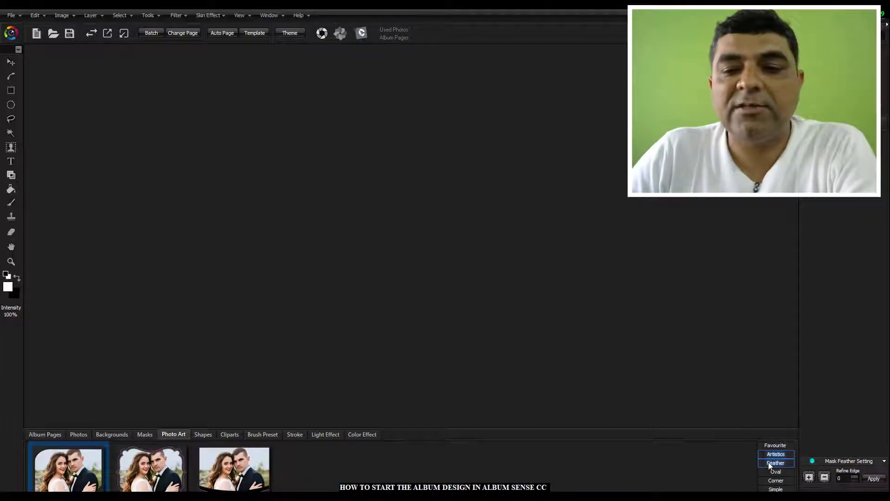
pyautogui.click(774, 472)
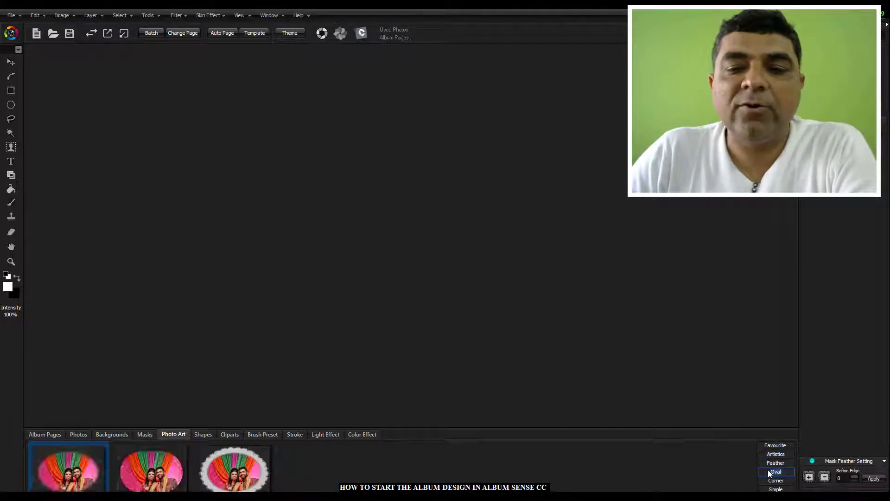
pyautogui.click(770, 489)
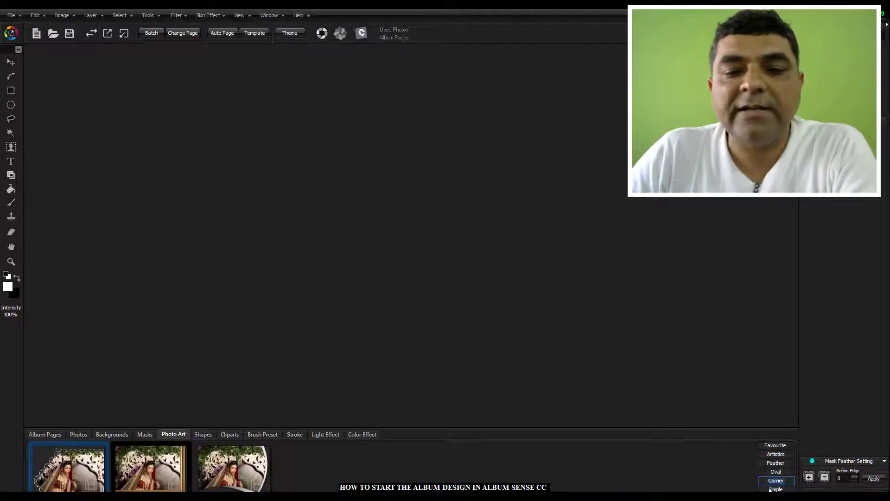
# Browse the bokeh, Element and PhotoBase categories of the shapes library and examine its color options.
pyautogui.click(203, 435)
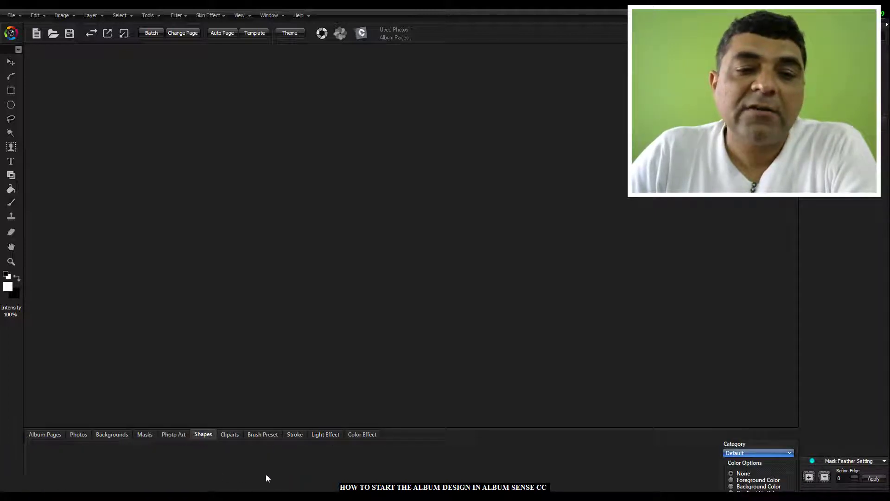
pyautogui.click(766, 458)
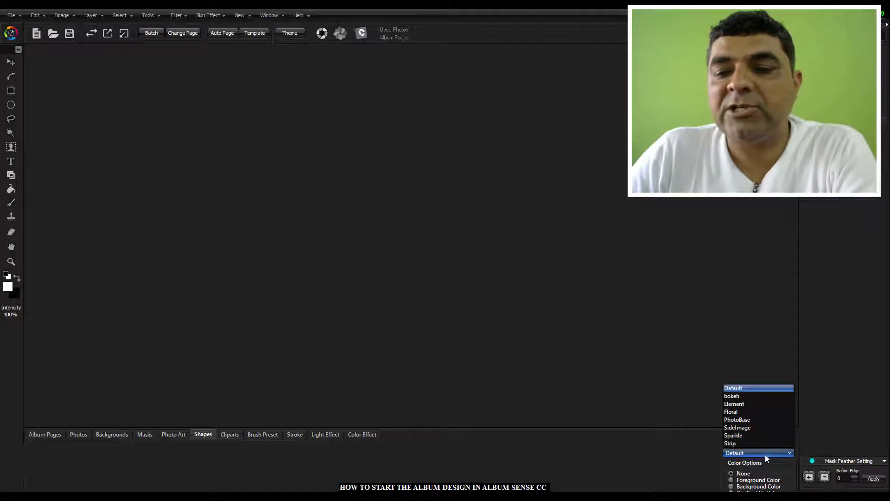
pyautogui.click(744, 401)
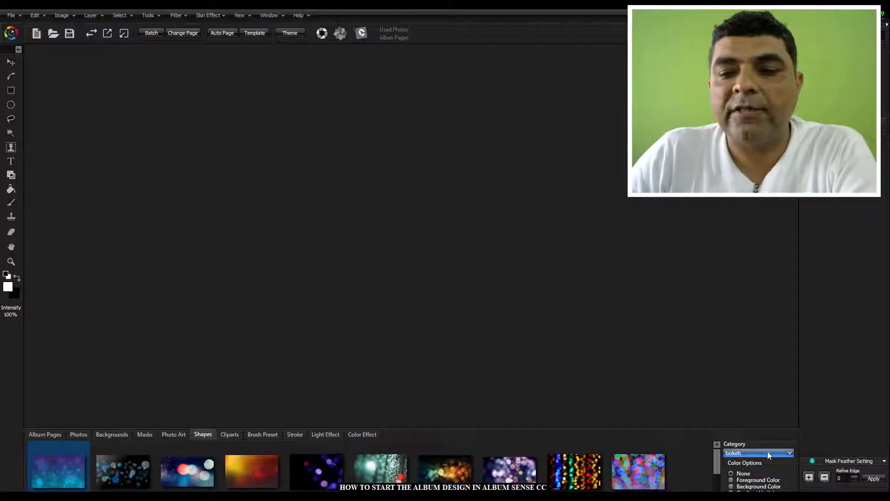
pyautogui.click(770, 453)
pyautogui.click(745, 403)
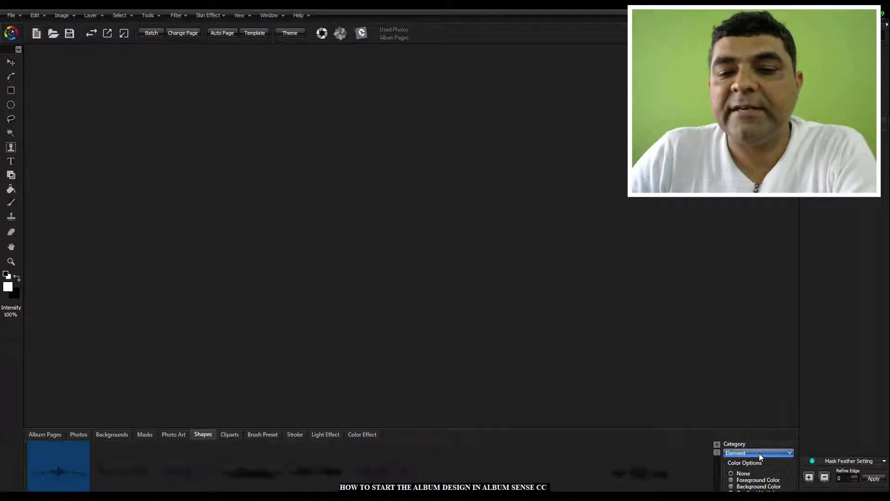
pyautogui.click(758, 453)
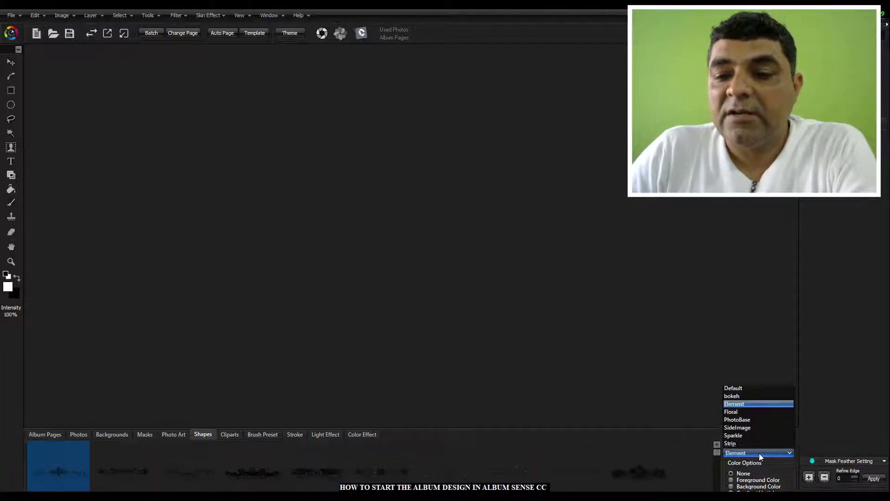
pyautogui.click(743, 420)
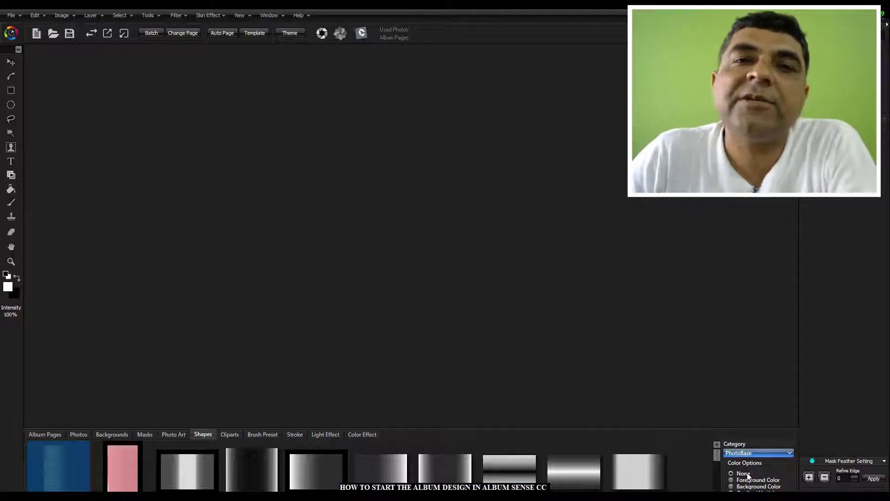
pyautogui.click(757, 483)
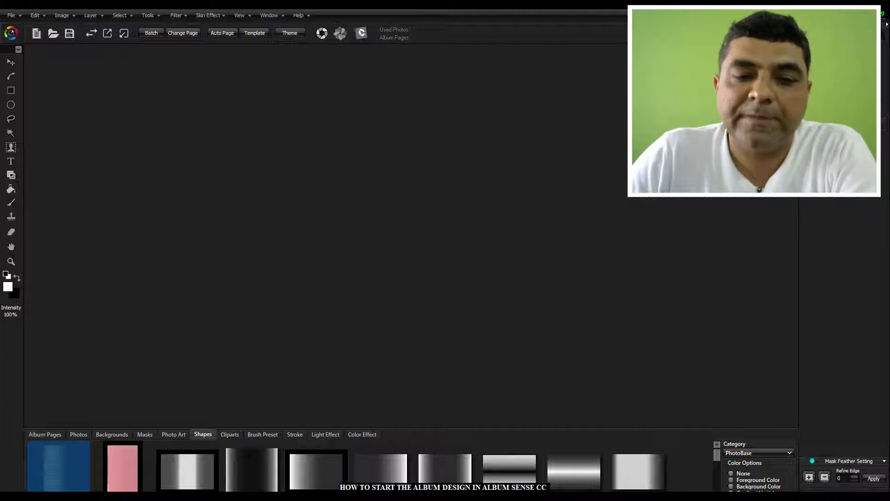
# Look through the clipart library and examine its available category folders without loading another one.
pyautogui.click(231, 435)
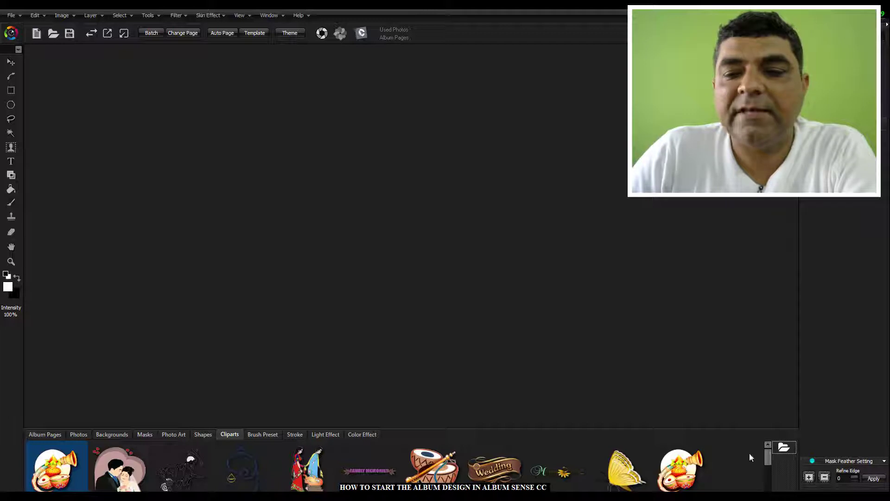
pyautogui.moveTo(767, 464)
pyautogui.mouseDown()
pyautogui.moveTo(765, 480)
pyautogui.moveTo(768, 466)
pyautogui.mouseUp()
pyautogui.click(782, 447)
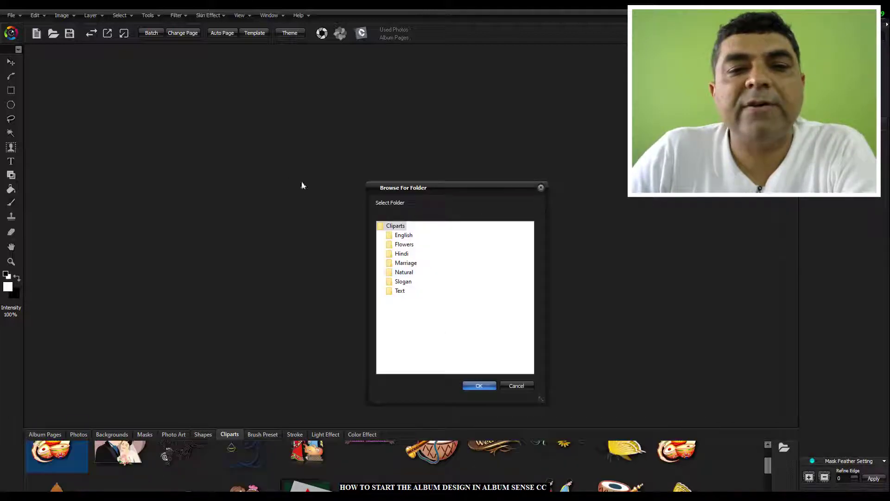
pyautogui.click(514, 385)
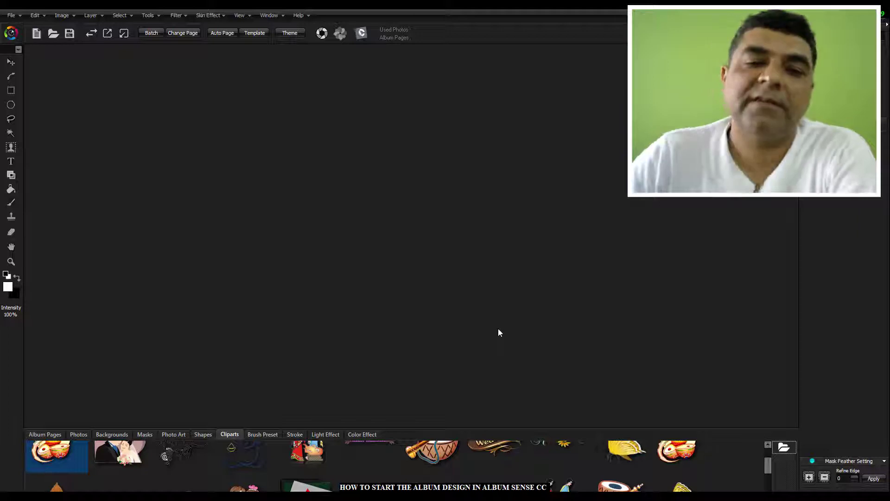
pyautogui.click(783, 447)
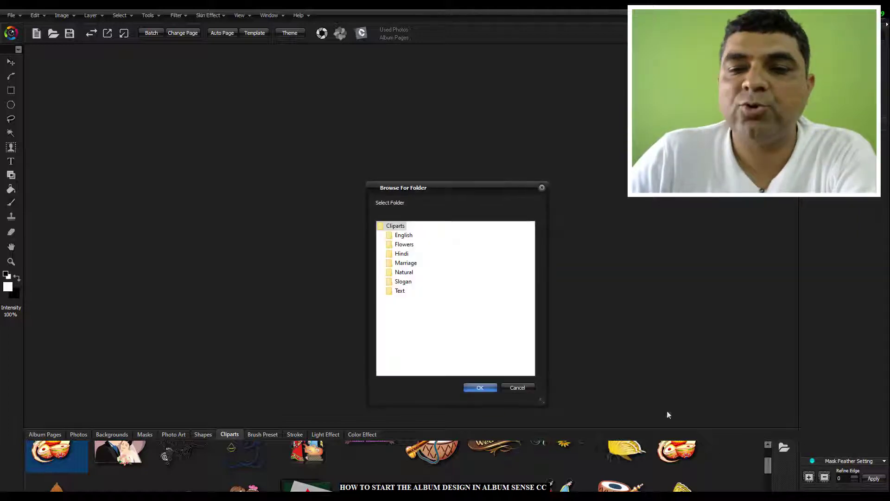
pyautogui.click(525, 387)
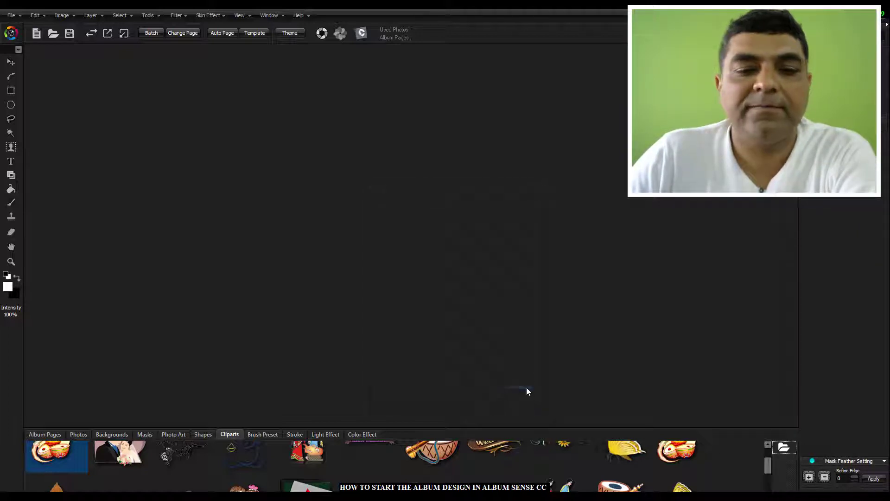
# Examine the brush presets and their feather, shape and blend mode options without changing any setting.
pyautogui.click(260, 435)
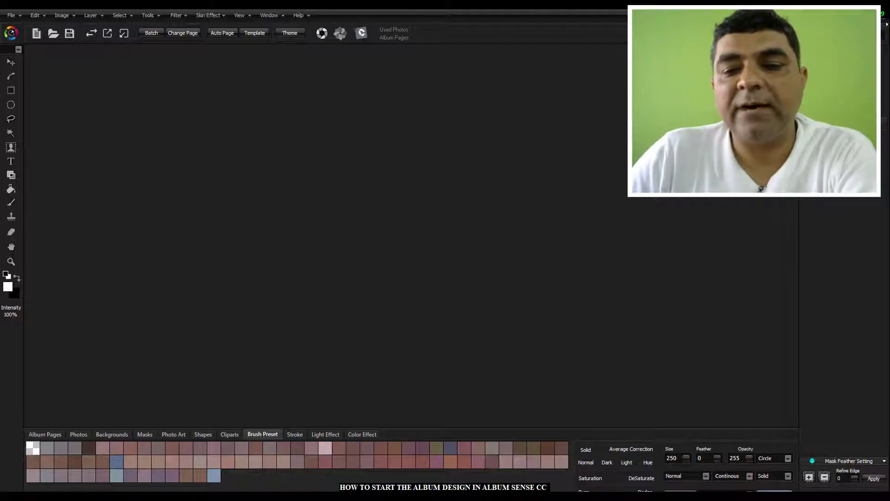
pyautogui.click(717, 457)
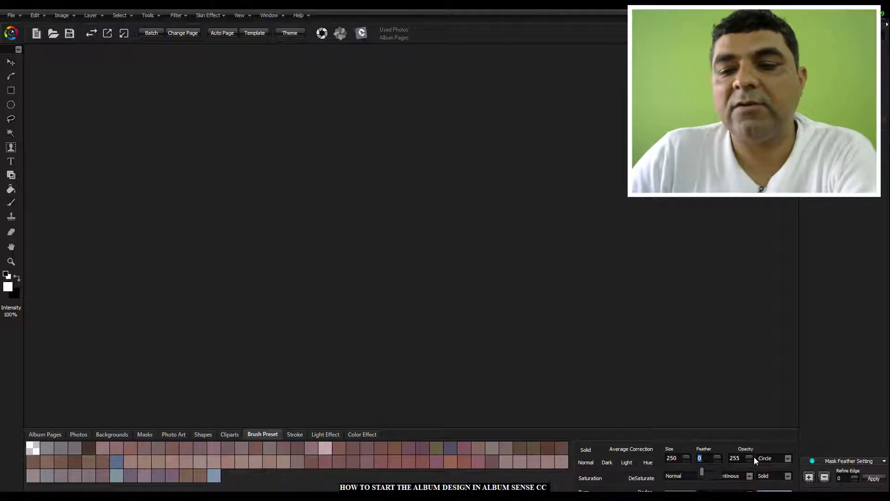
pyautogui.click(791, 458)
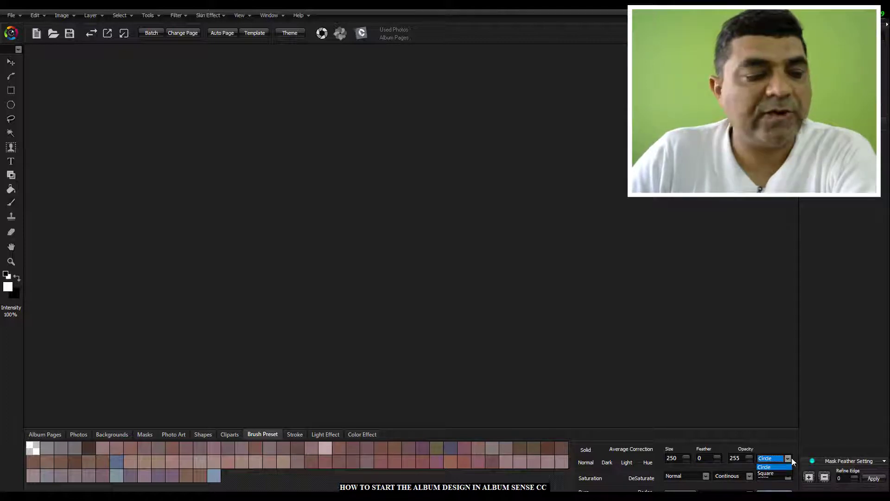
pyautogui.click(705, 477)
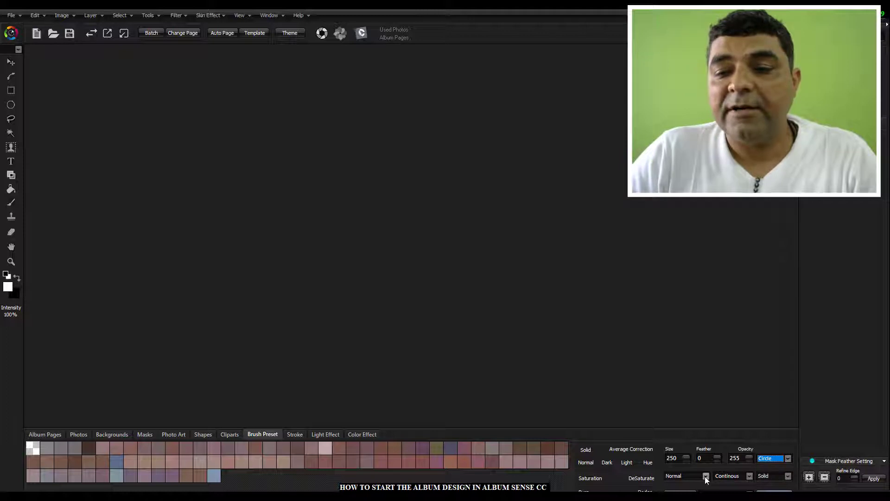
pyautogui.click(706, 477)
pyautogui.click(706, 477)
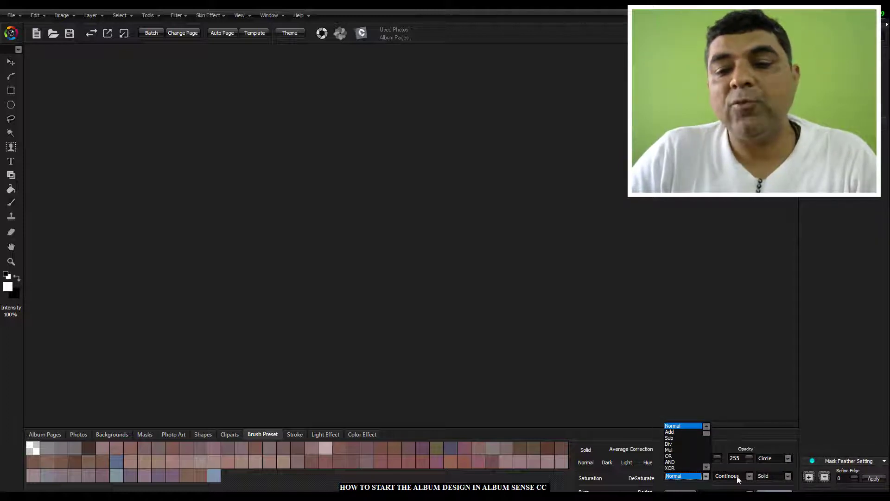
pyautogui.click(752, 477)
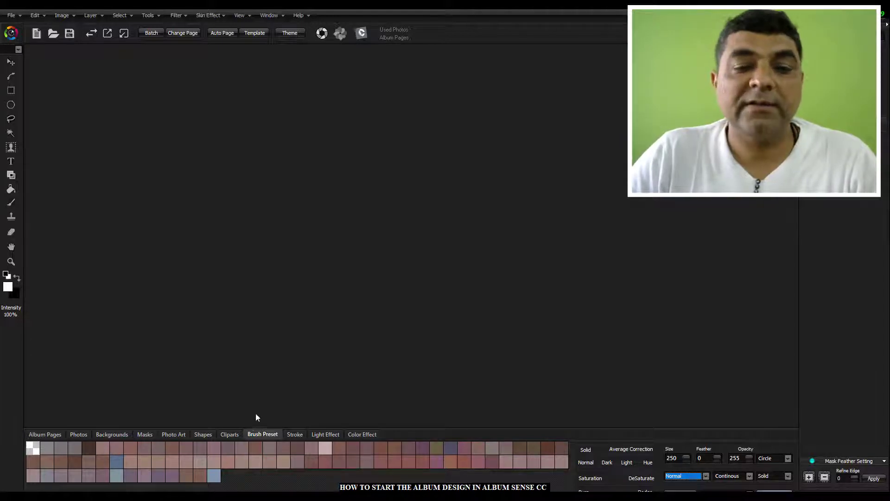
# Look at the stroke library and browse the Default category of the light effect library.
pyautogui.click(291, 434)
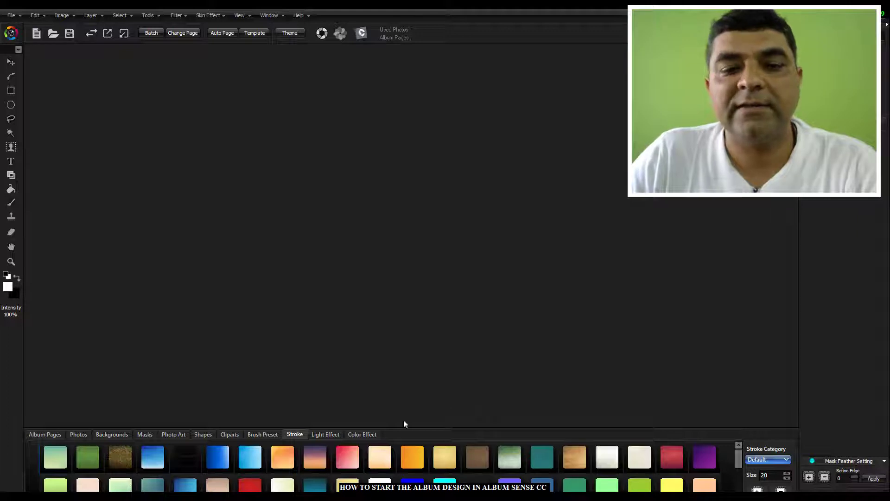
pyautogui.click(330, 435)
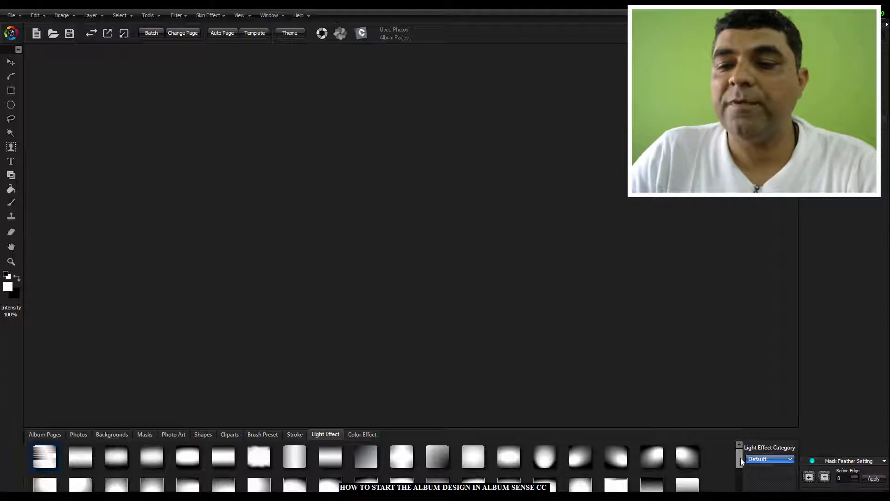
pyautogui.scroll(-5, 741, 458)
pyautogui.scroll(3, 740, 461)
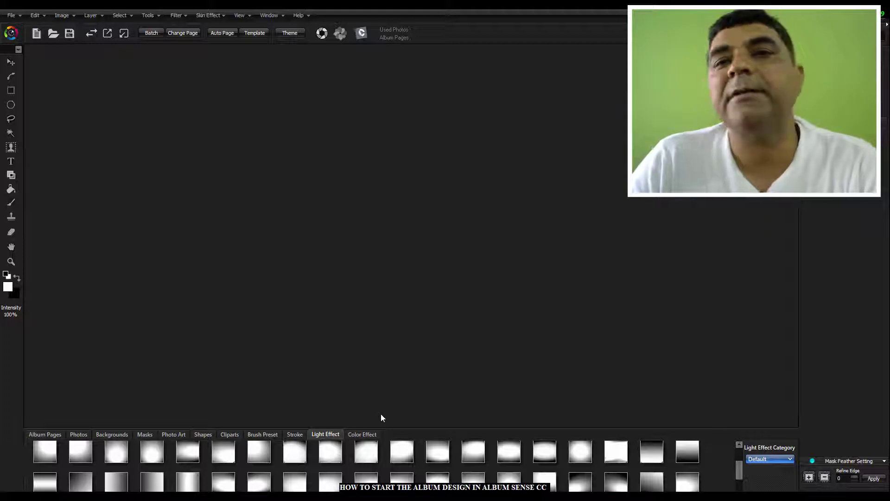
# Browse the Default category of the color effect library through to its last swatches.
pyautogui.click(370, 434)
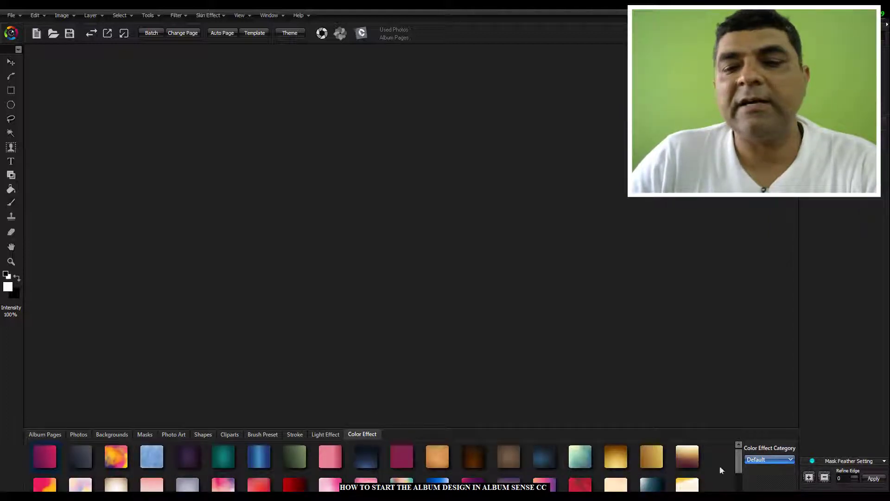
pyautogui.moveTo(739, 460); pyautogui.dragTo(739, 483)
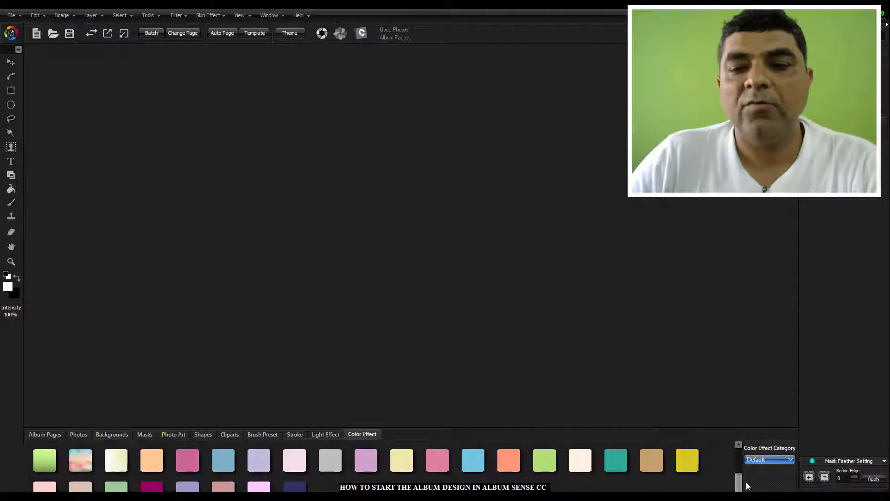
pyautogui.click(754, 460)
pyautogui.scroll(5, 742, 464)
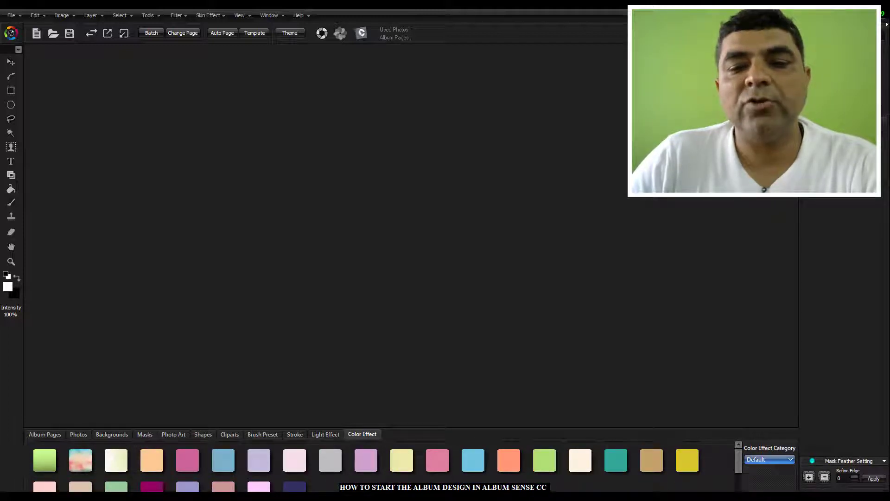